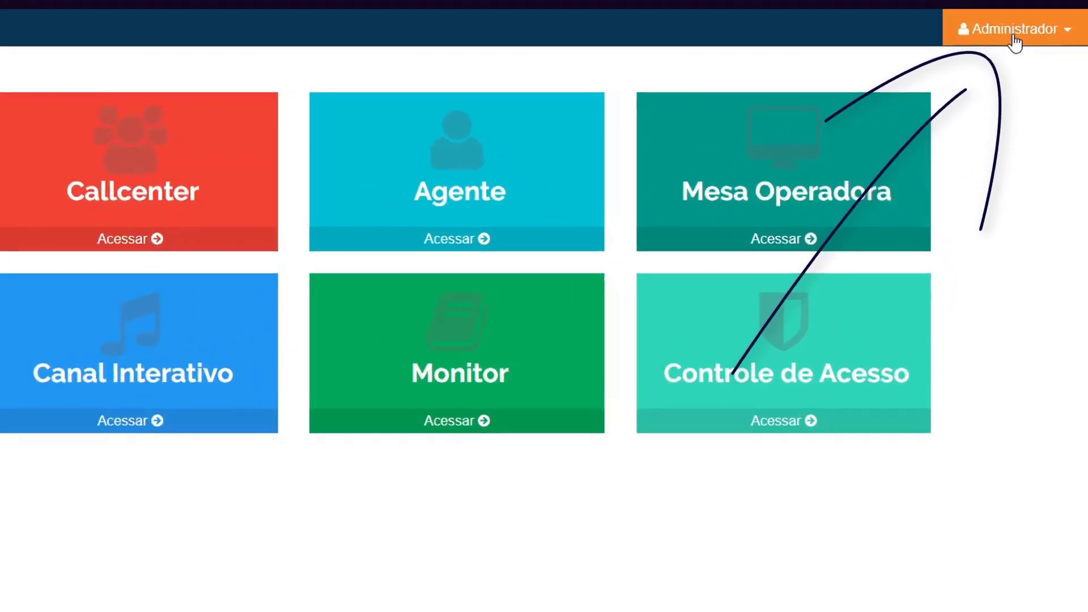
# Open the Registro page to view the system's registration and licence information.
pyautogui.click(1039, 69)
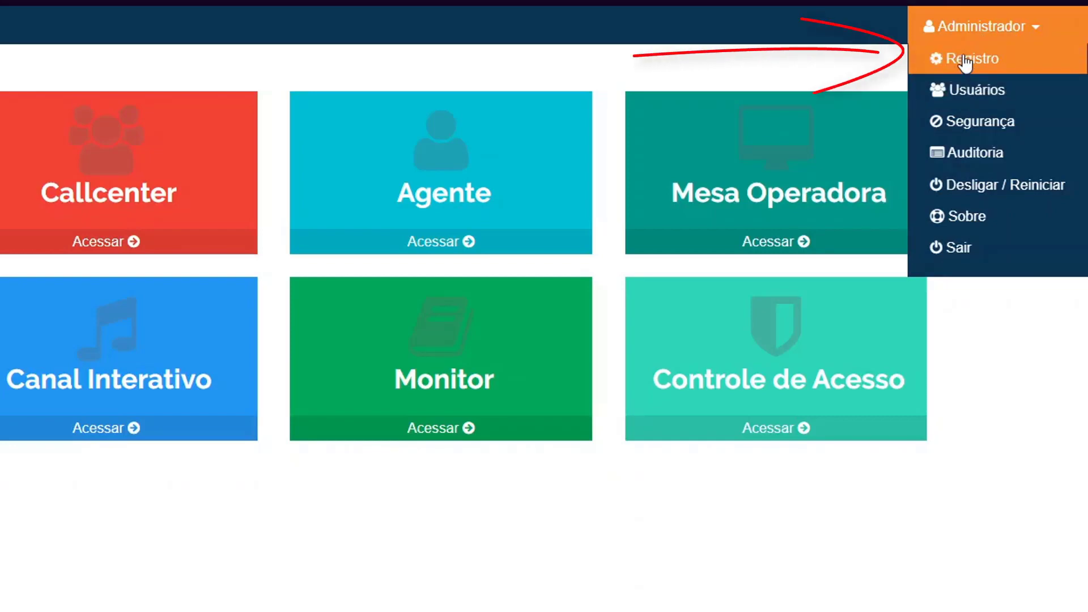
pyautogui.click(986, 64)
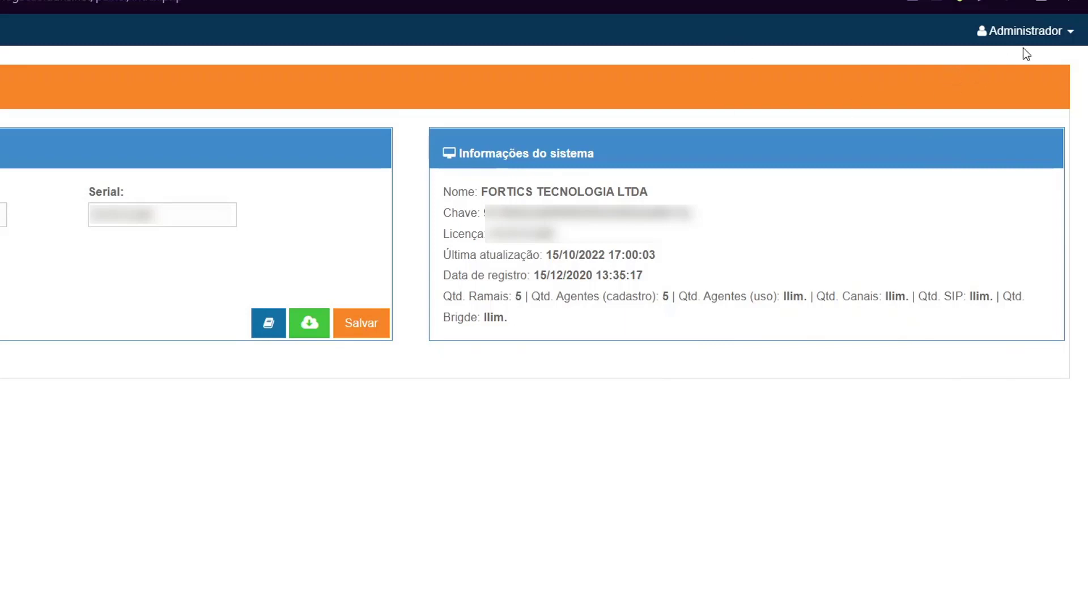
# Open Usuários and view the permissions of the user listed directly below Administrador, returning to the user list without saving.
pyautogui.click(1054, 32)
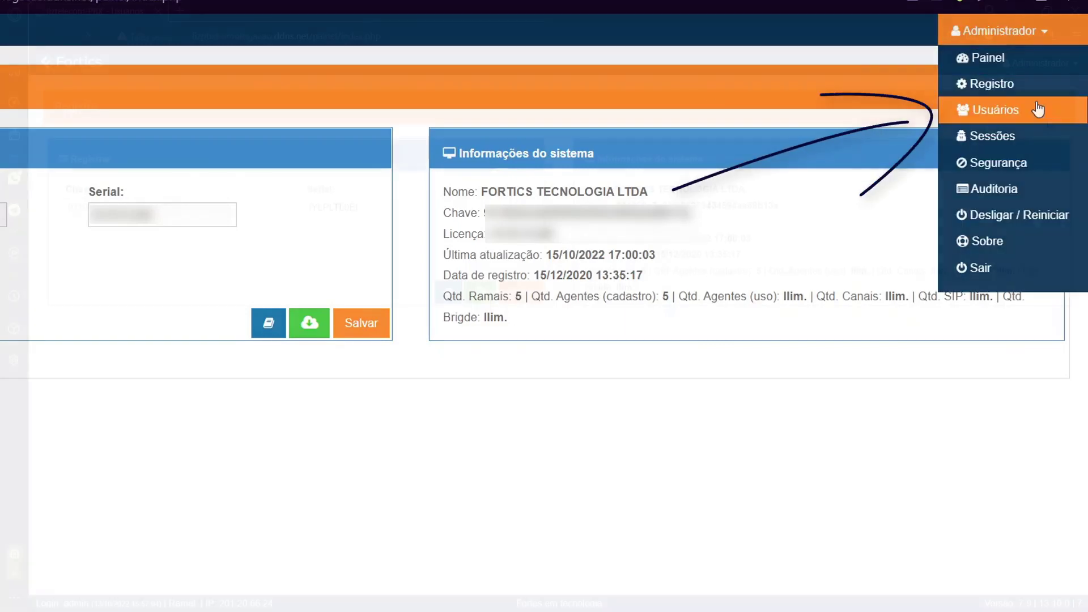
pyautogui.click(1038, 109)
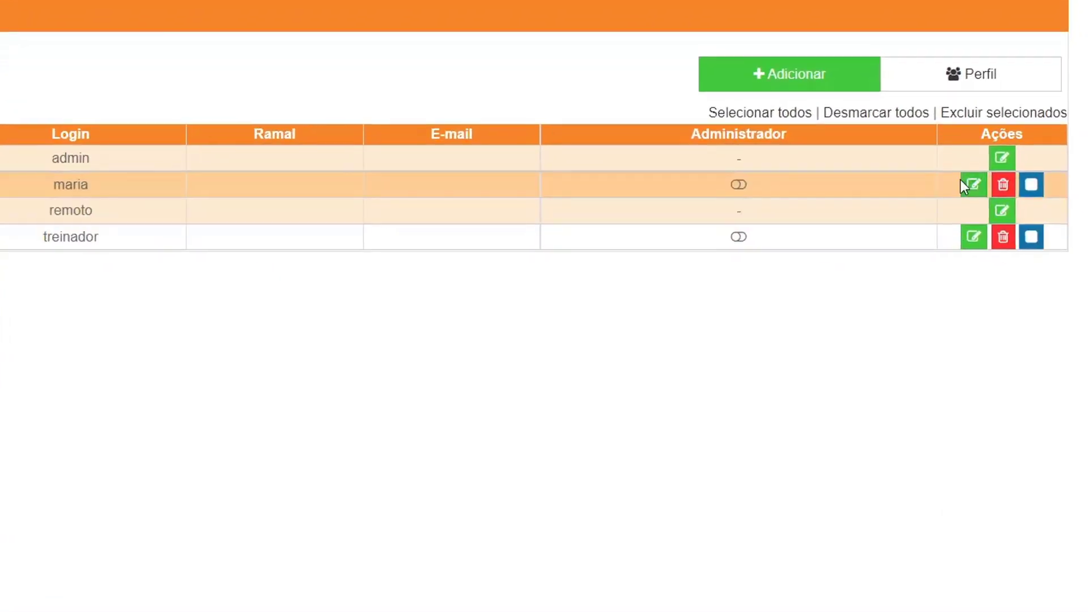
pyautogui.click(975, 189)
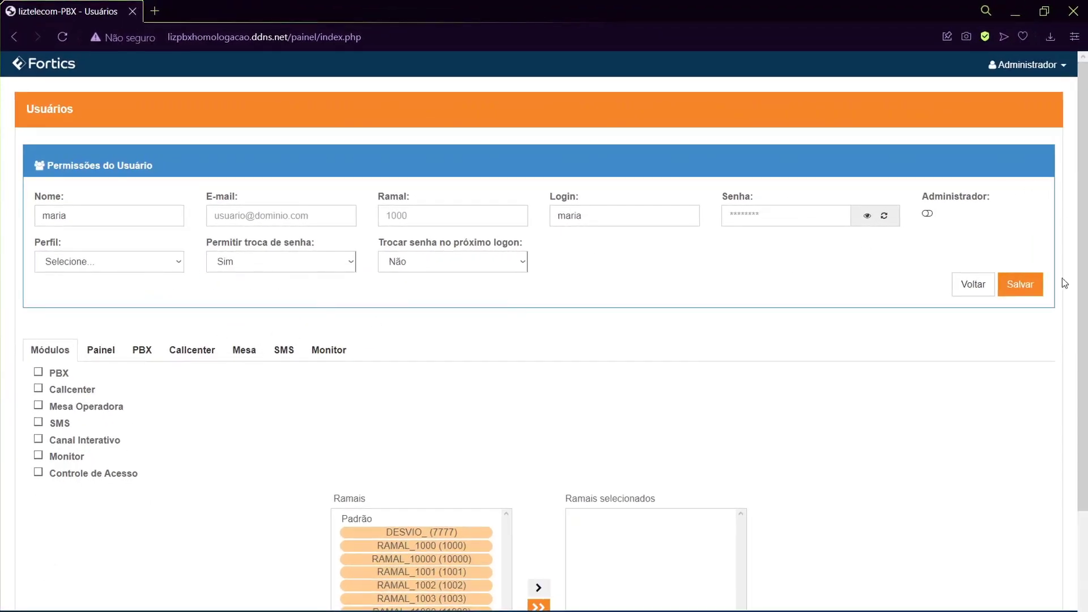
pyautogui.click(974, 293)
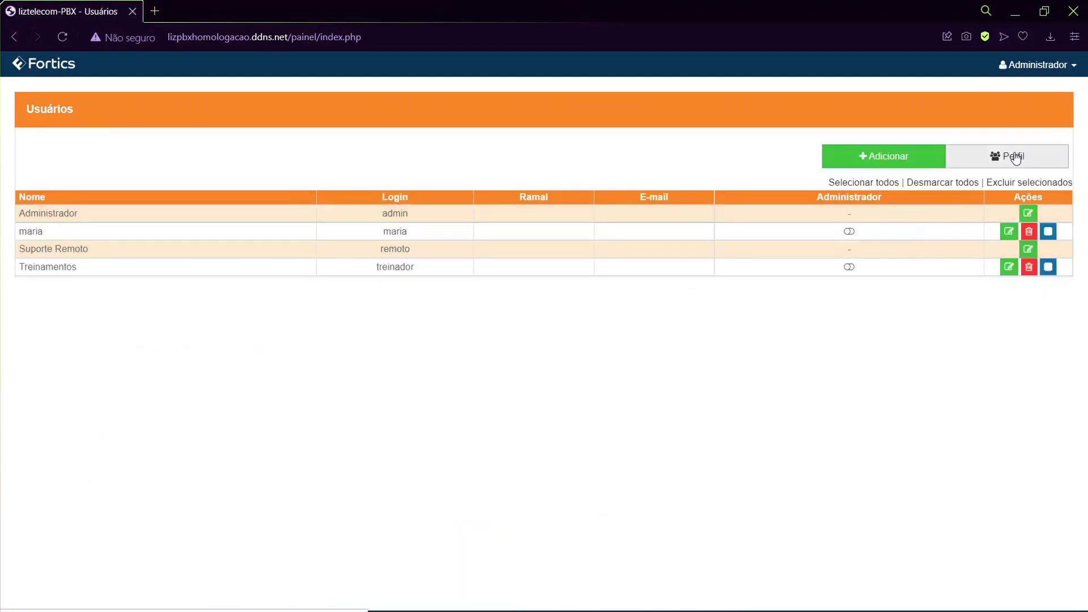
# View the module permissions of the supervisor profile and return to the user list.
pyautogui.click(1015, 158)
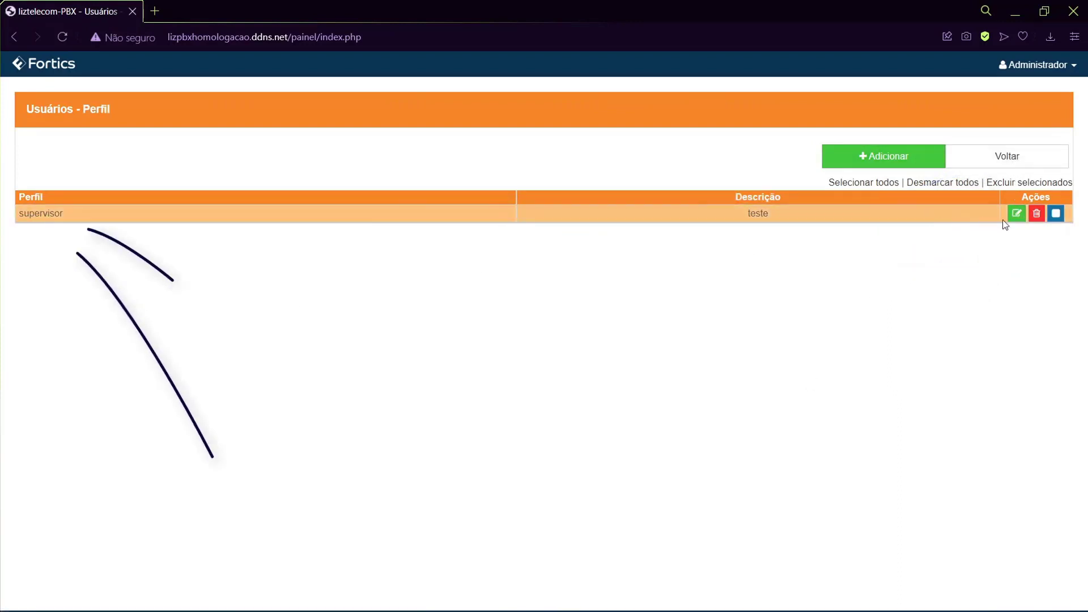
pyautogui.click(1016, 213)
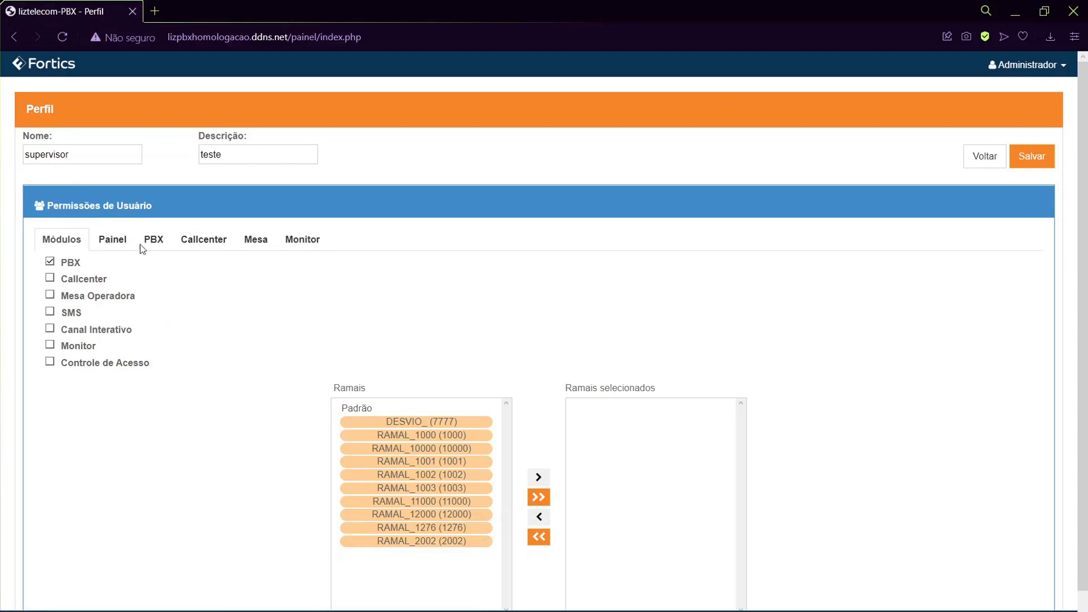
pyautogui.click(984, 156)
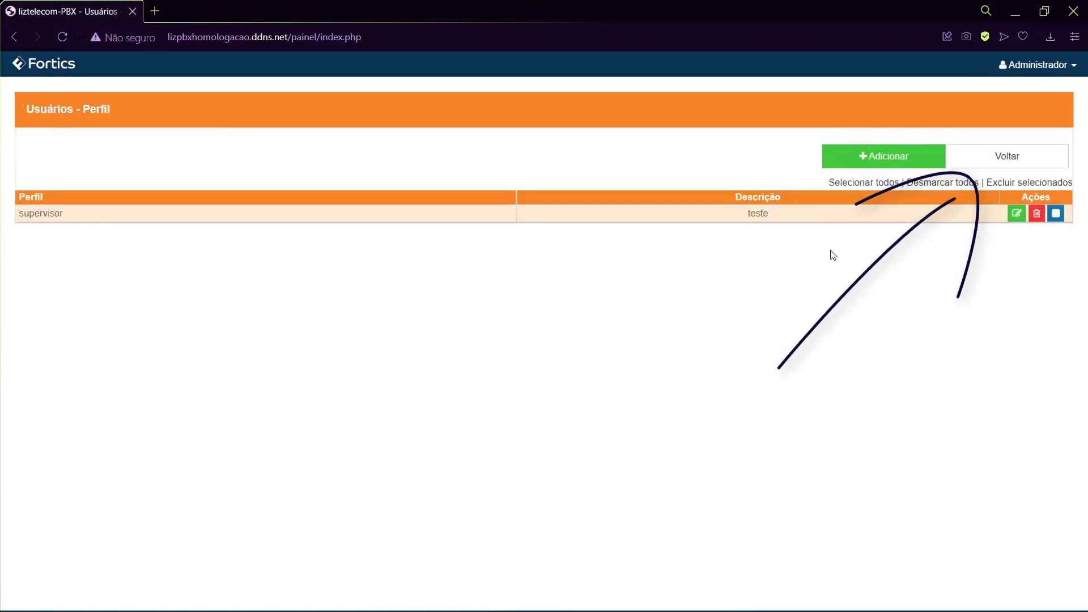
pyautogui.click(994, 155)
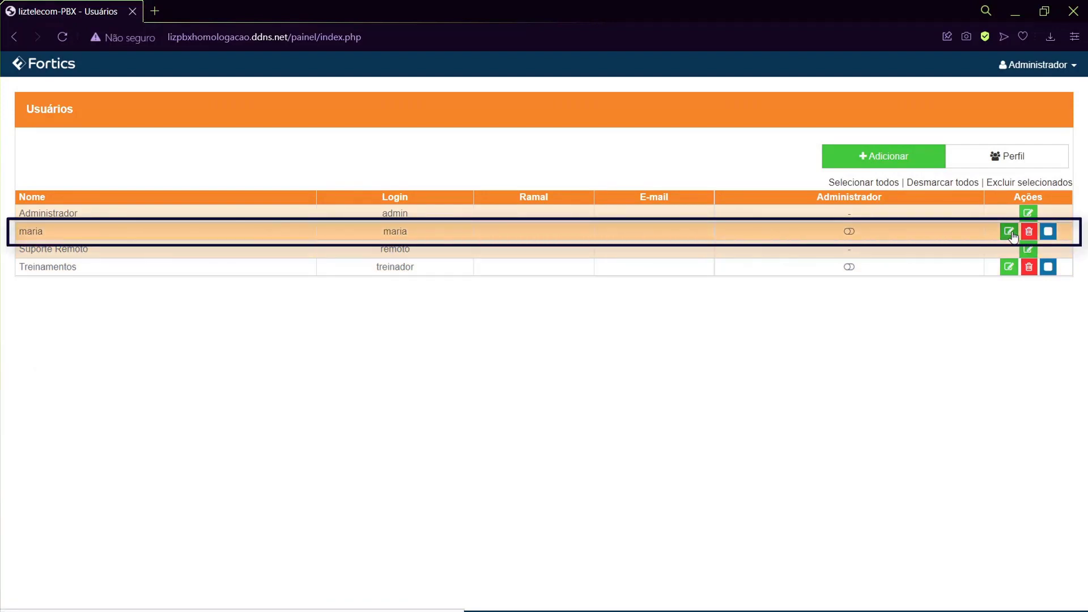
# Assign the supervisor profile to the user listed directly below Administrador and save the record.
pyautogui.click(1009, 231)
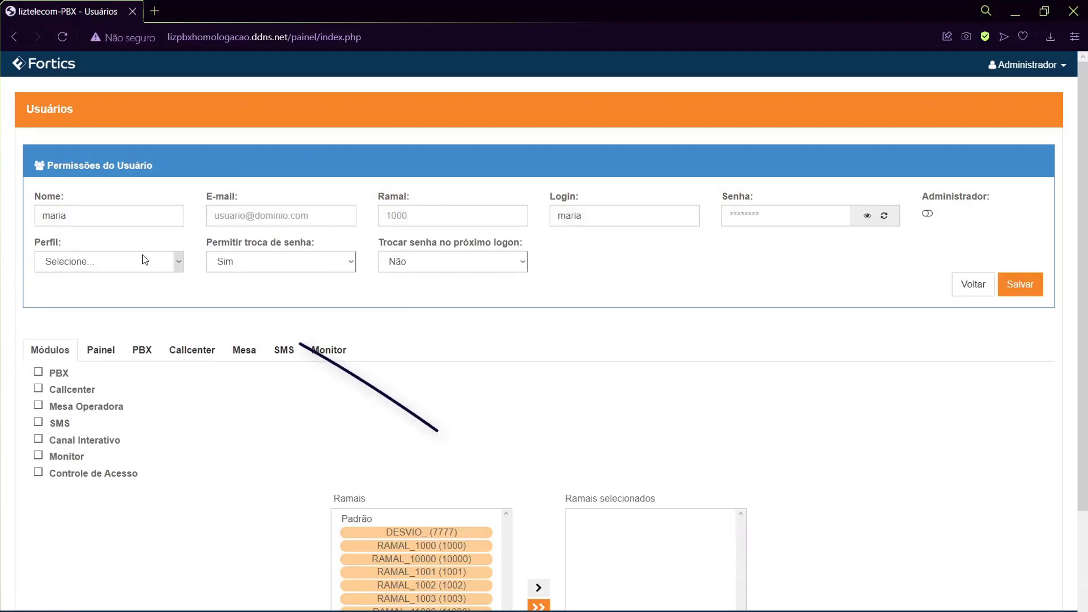
pyautogui.click(143, 258)
pyautogui.click(58, 288)
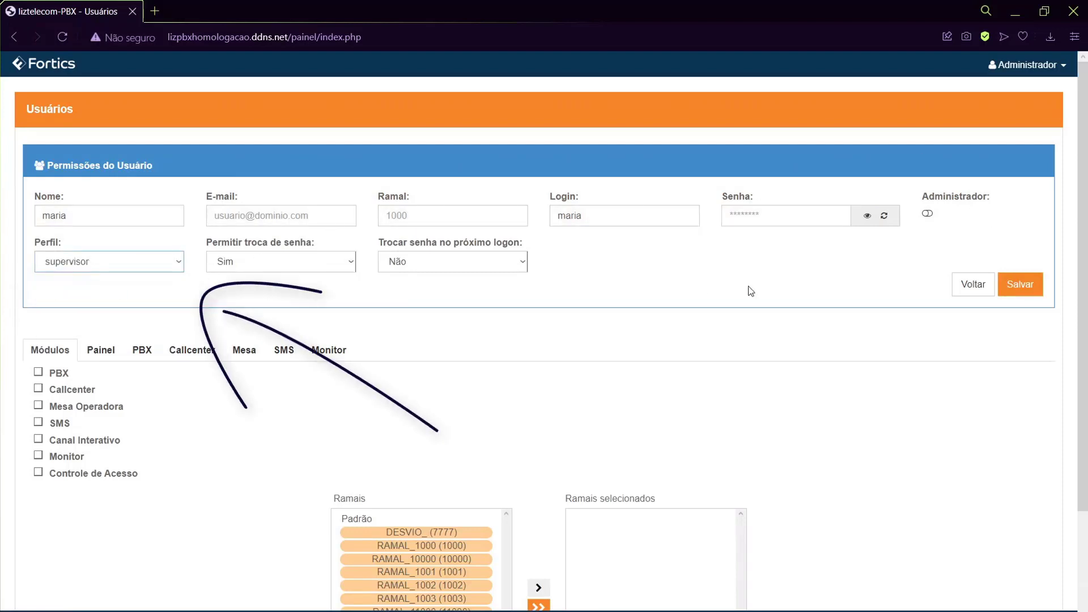
pyautogui.click(1037, 300)
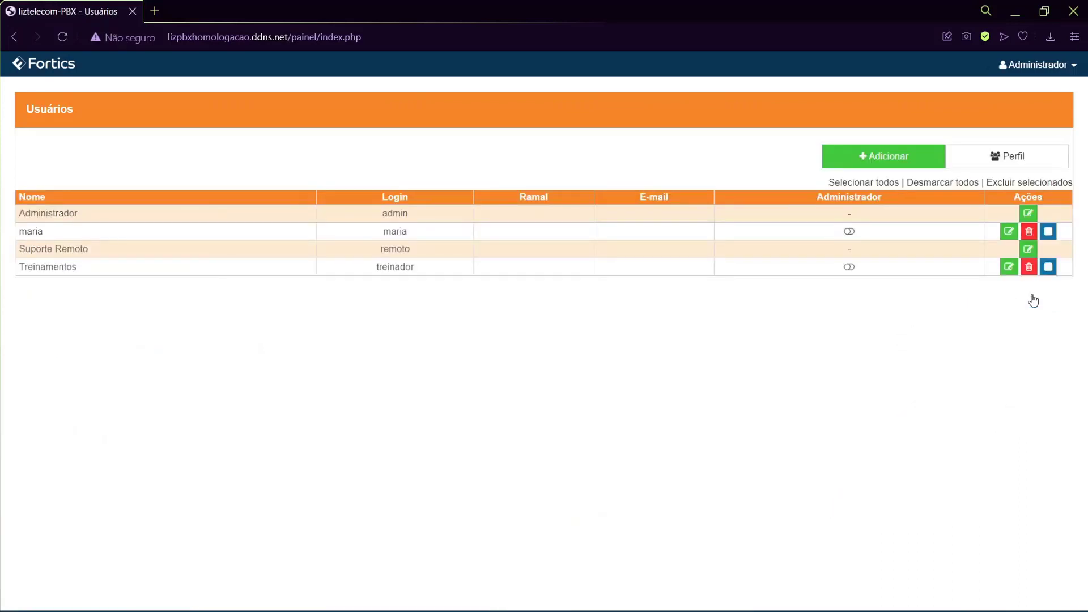
# Reopen the same user's permissions record, and go on to view the logged-in sessions under Sessões.
pyautogui.click(1009, 235)
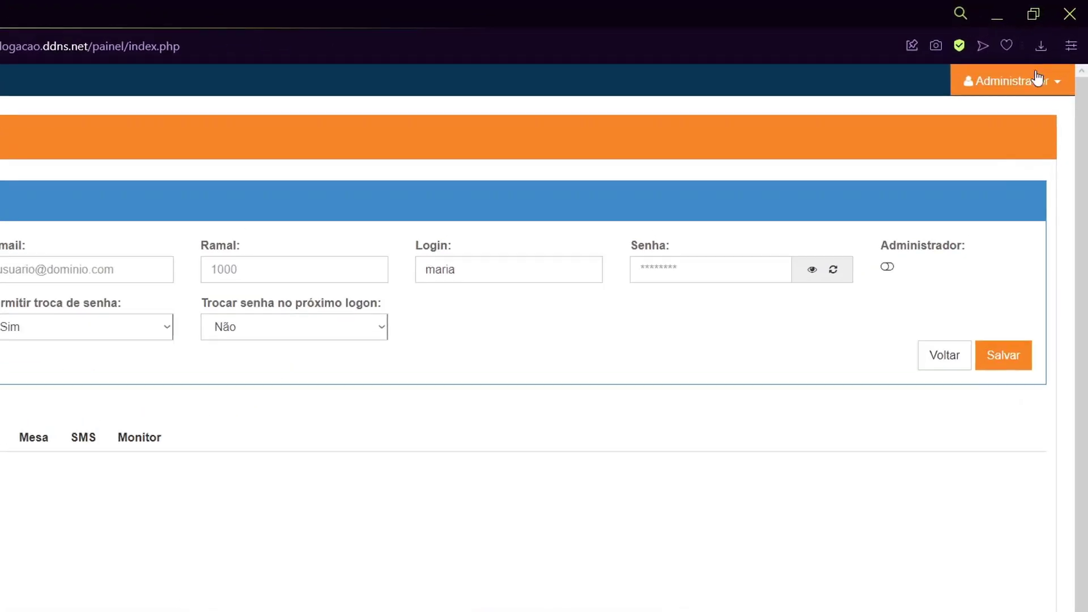
pyautogui.click(1027, 65)
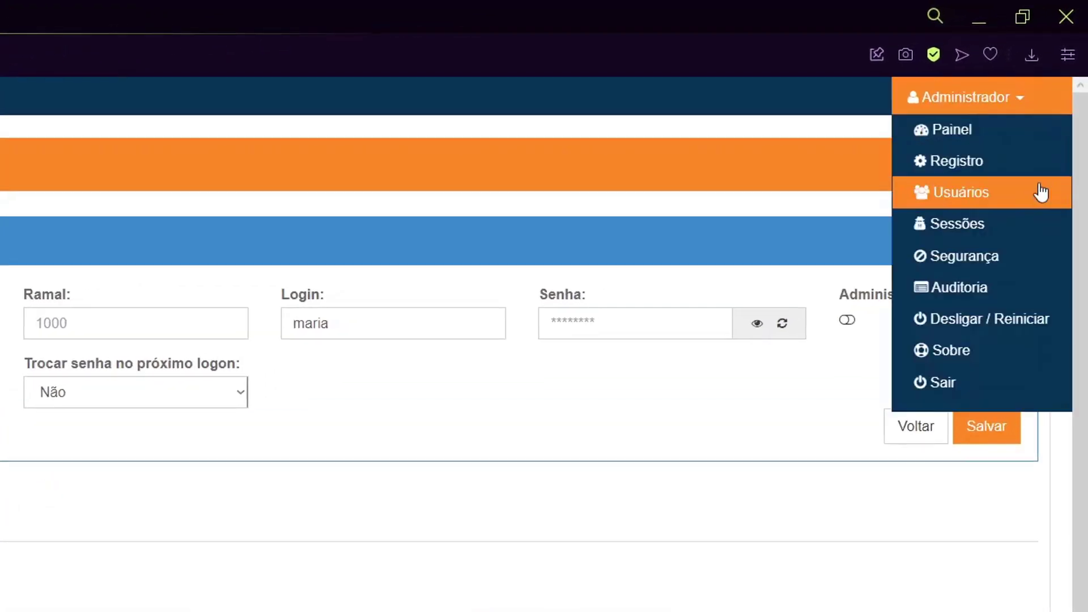
pyautogui.click(1003, 224)
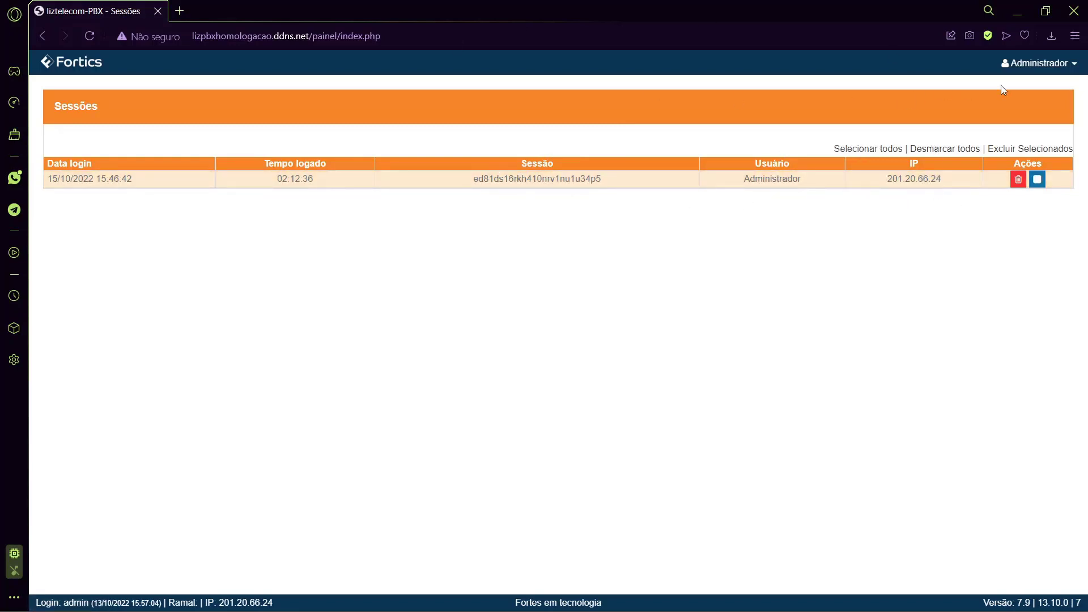
# Open the Segurança area and view its Firewall rules and Redirecionamentos.
pyautogui.click(1042, 63)
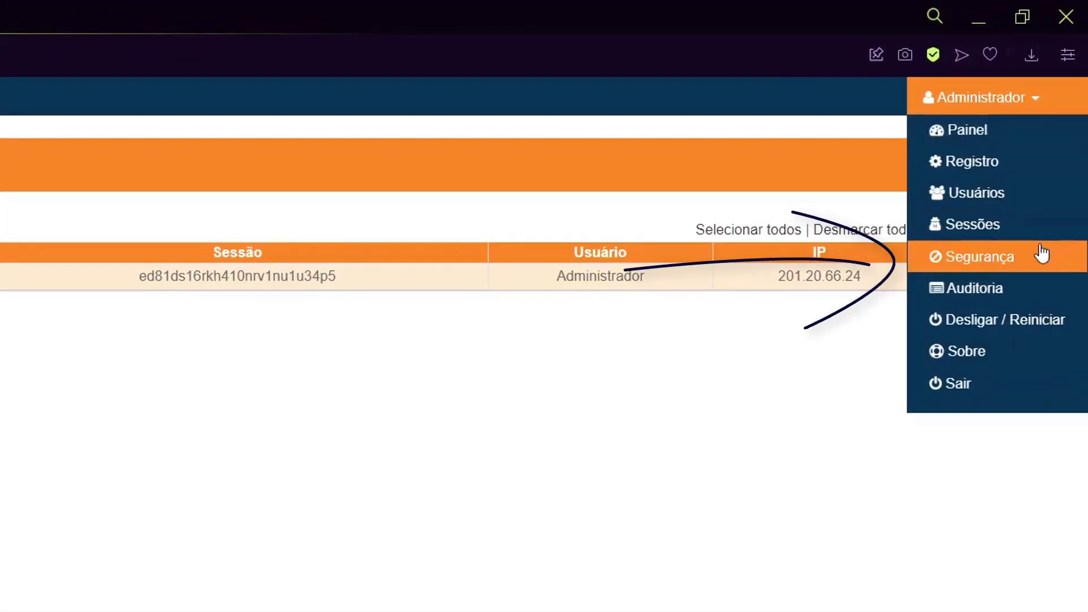
pyautogui.click(1042, 253)
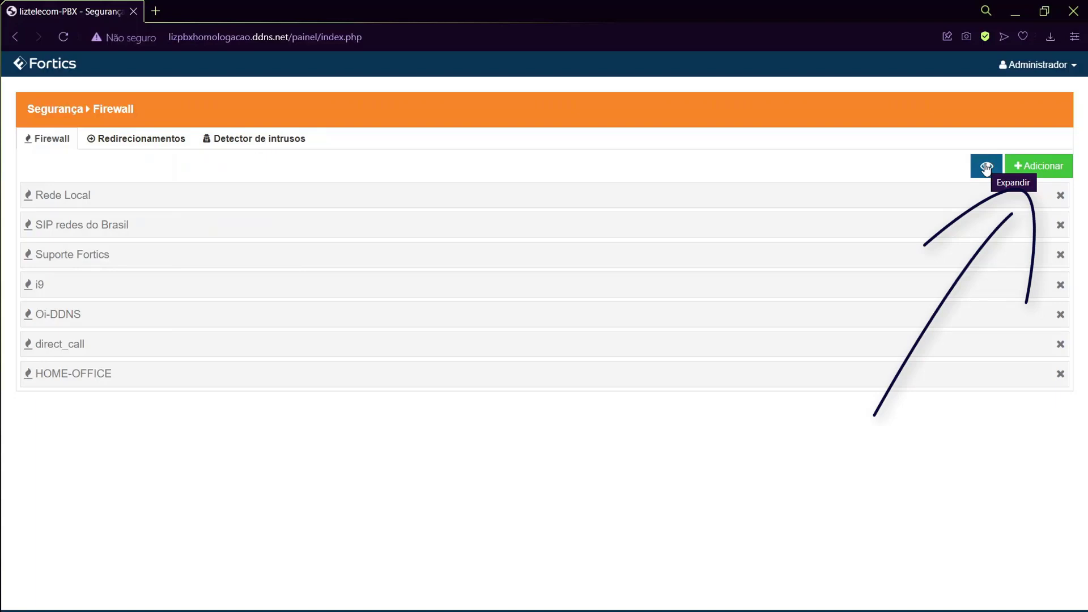
pyautogui.click(138, 141)
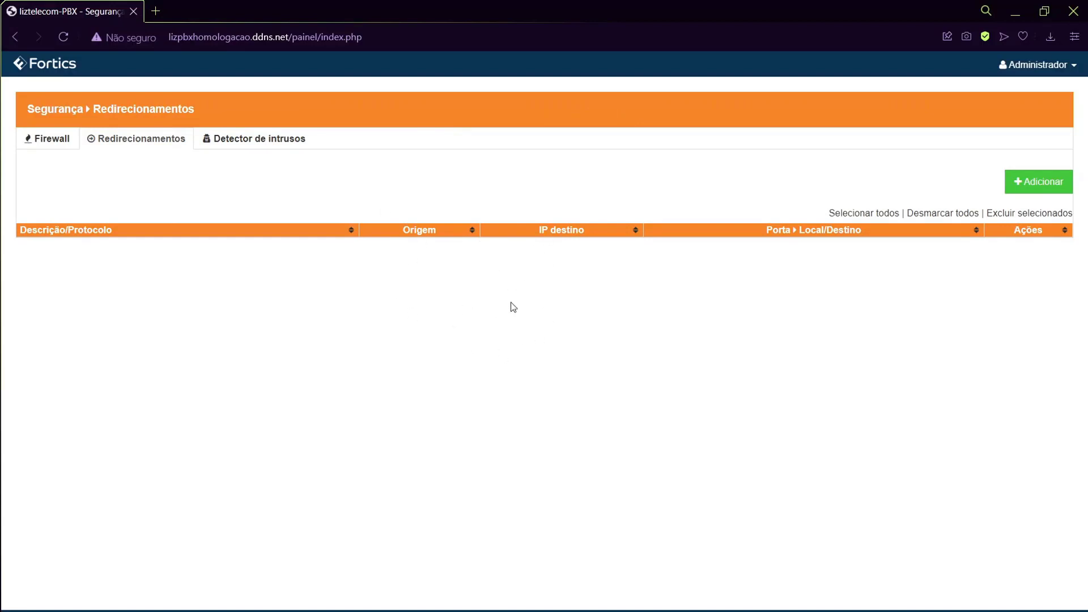
# Examine the Detector de intrusos settings: attempt limits for WEB, SSH and SIP, block times and the IP/network exceptions.
pyautogui.click(228, 145)
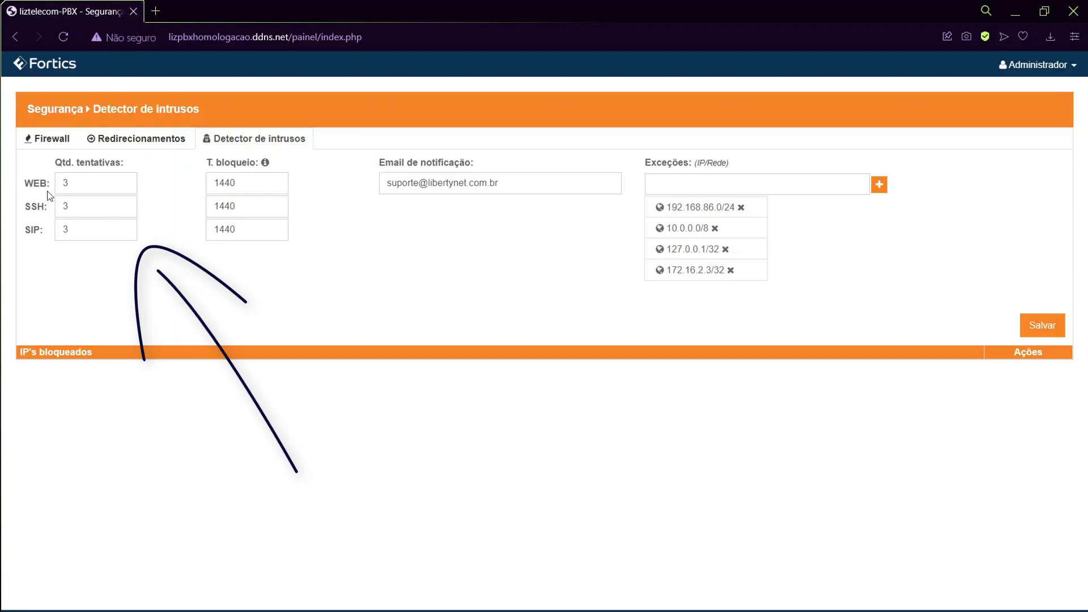
pyautogui.moveTo(52, 183); pyautogui.dragTo(38, 190)
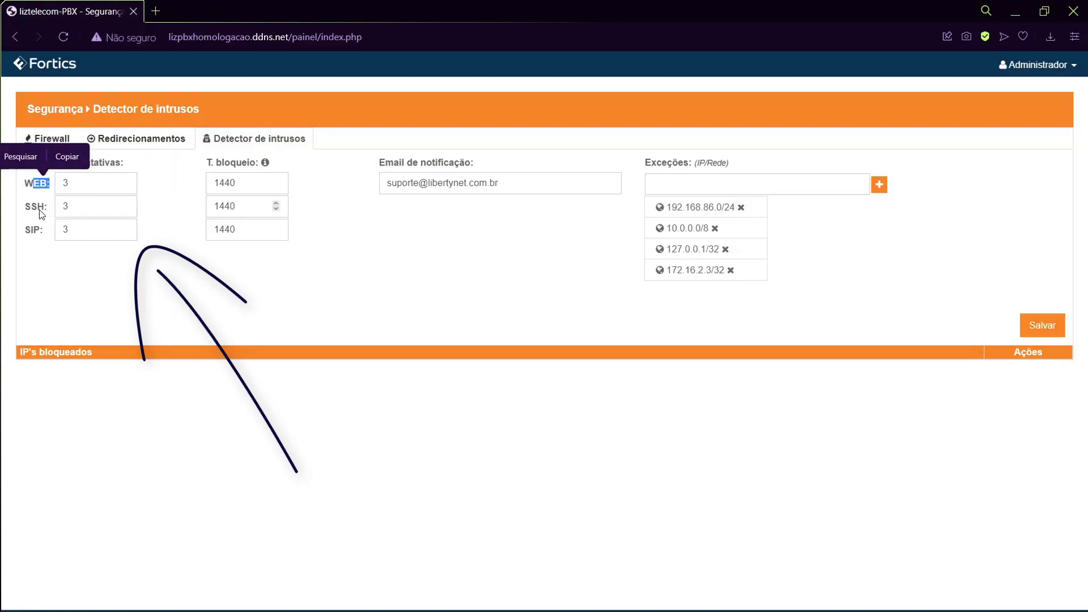
pyautogui.click(34, 231)
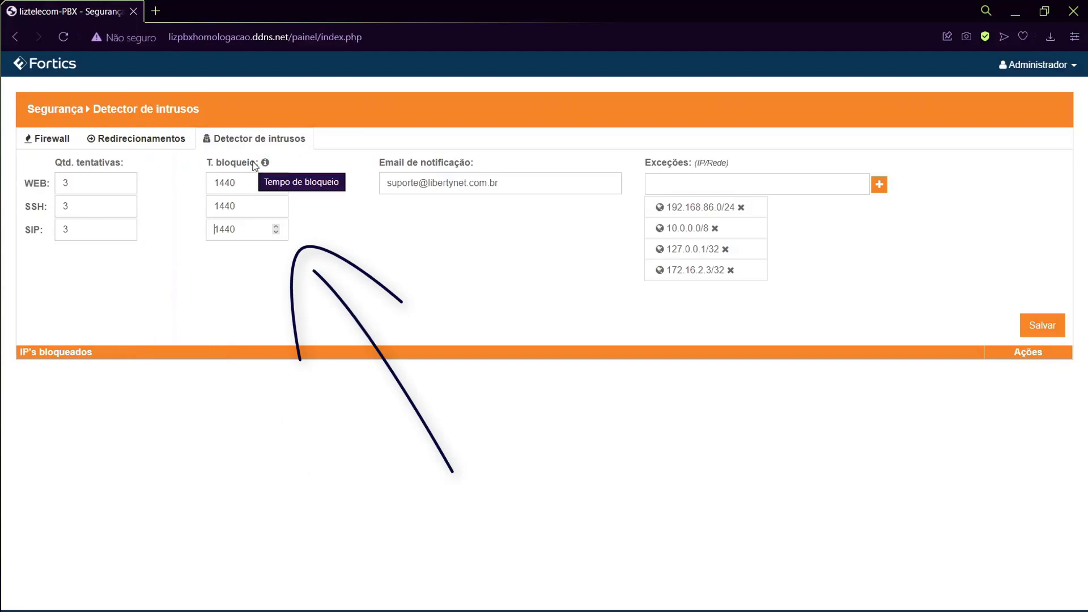
pyautogui.moveTo(266, 166)
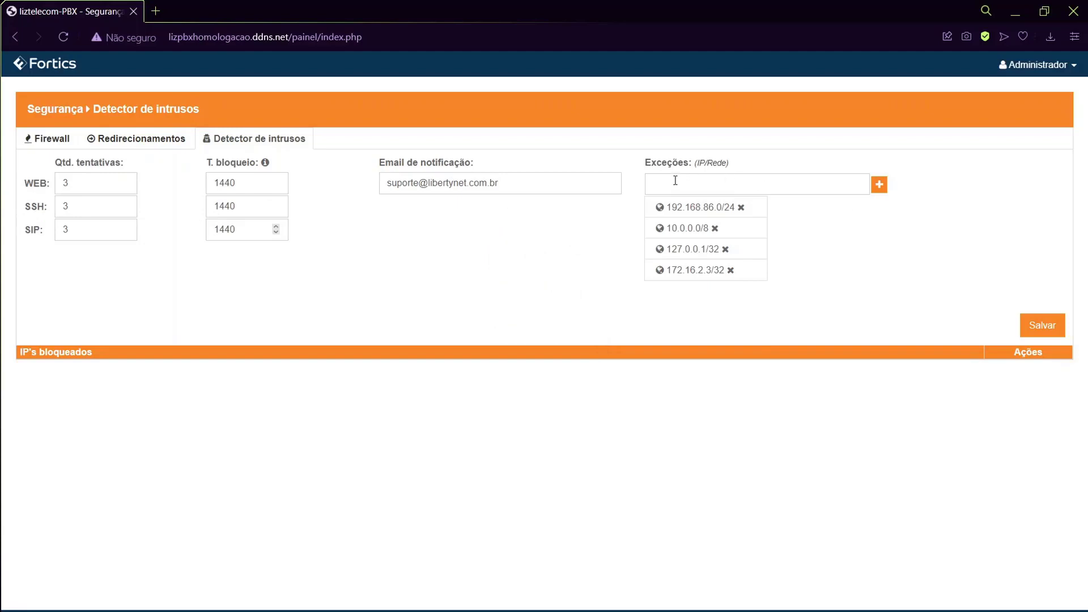
pyautogui.click(655, 187)
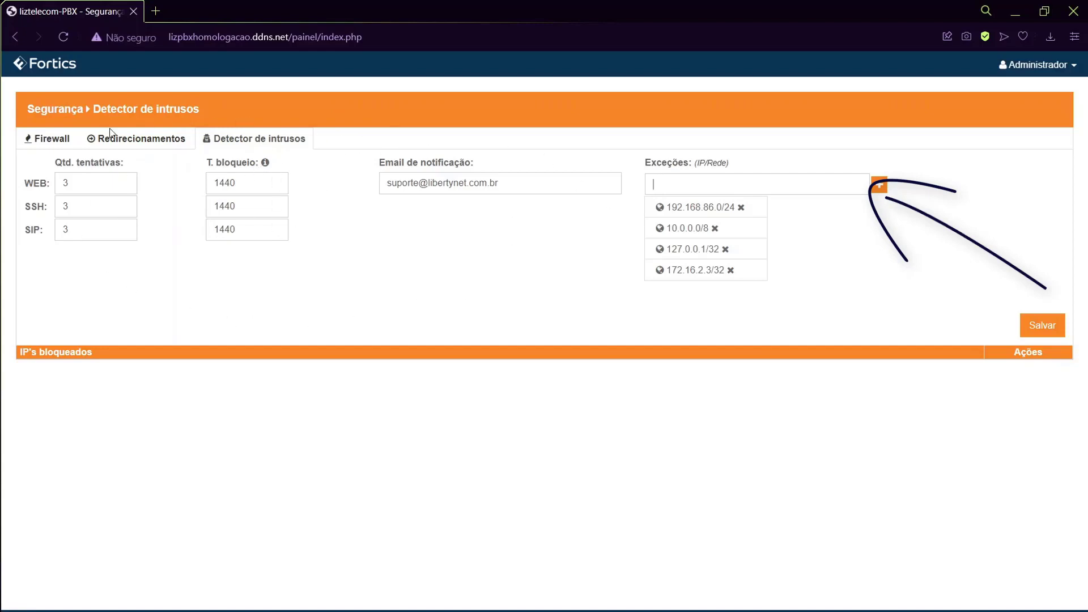
pyautogui.moveTo(652, 165); pyautogui.dragTo(730, 164)
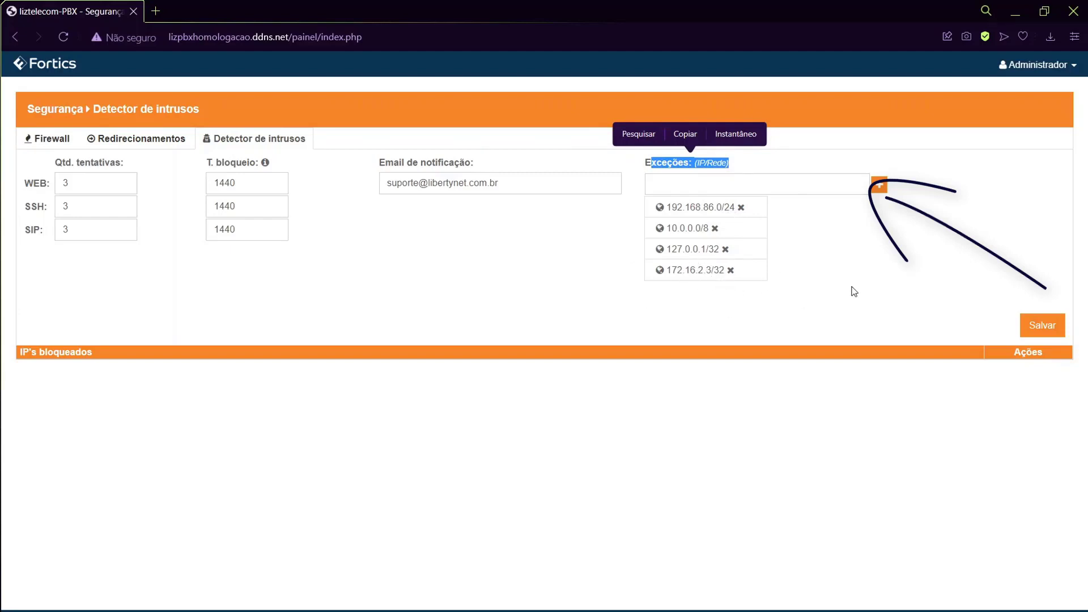
# Open Auditoria and look through the available Tela and Usuário filter options.
pyautogui.click(1034, 68)
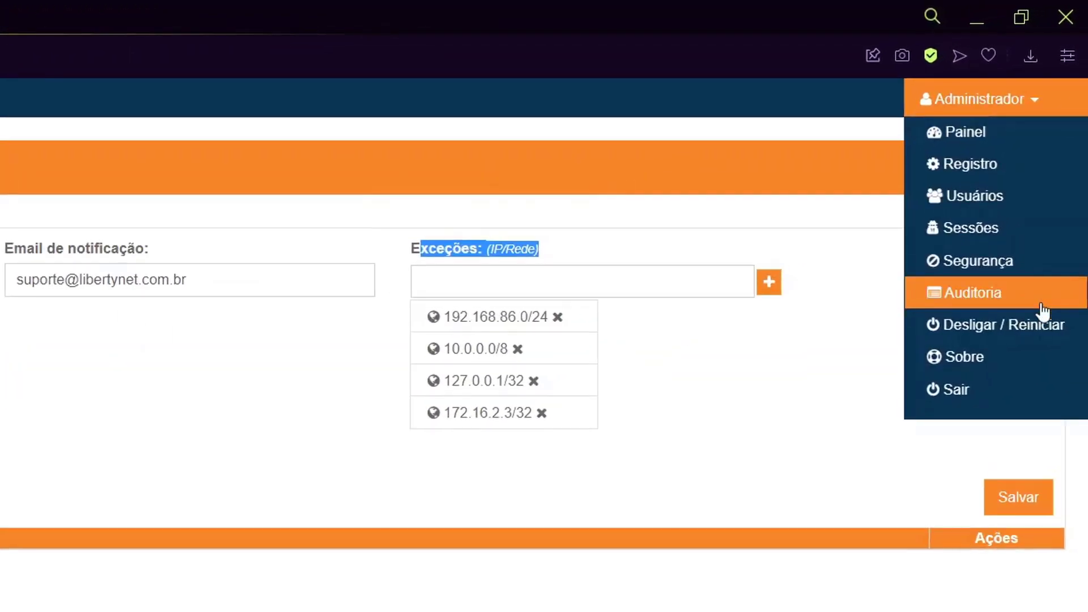
pyautogui.click(1043, 310)
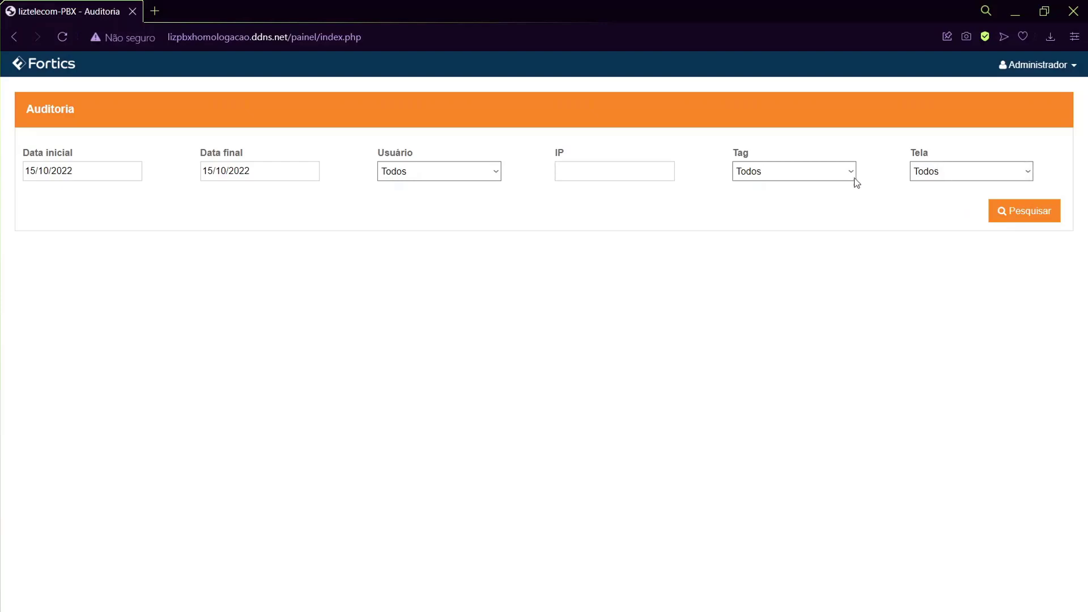
pyautogui.click(944, 169)
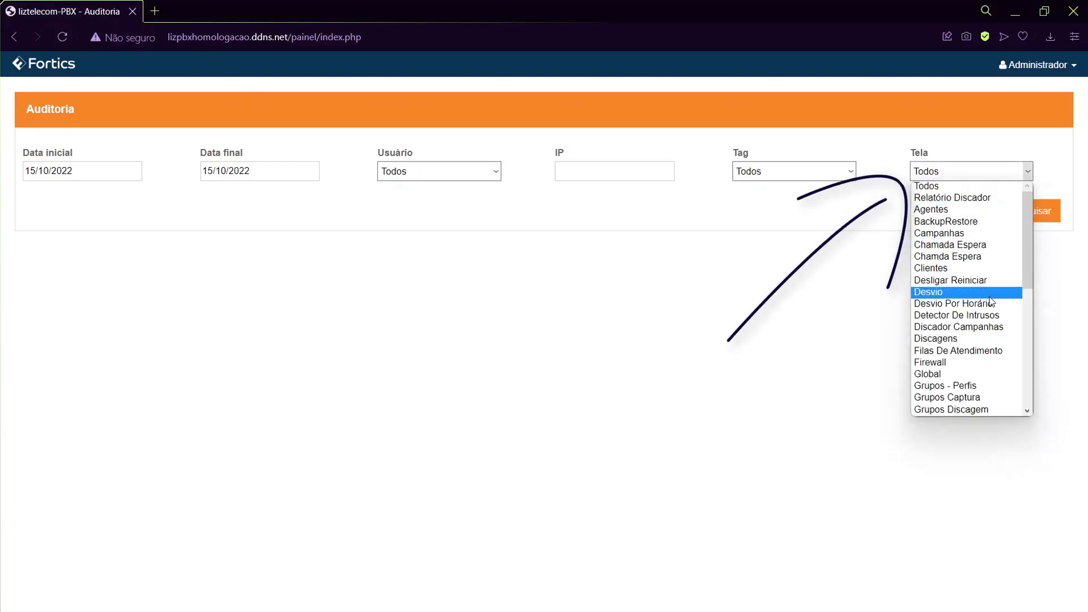
pyautogui.click(477, 171)
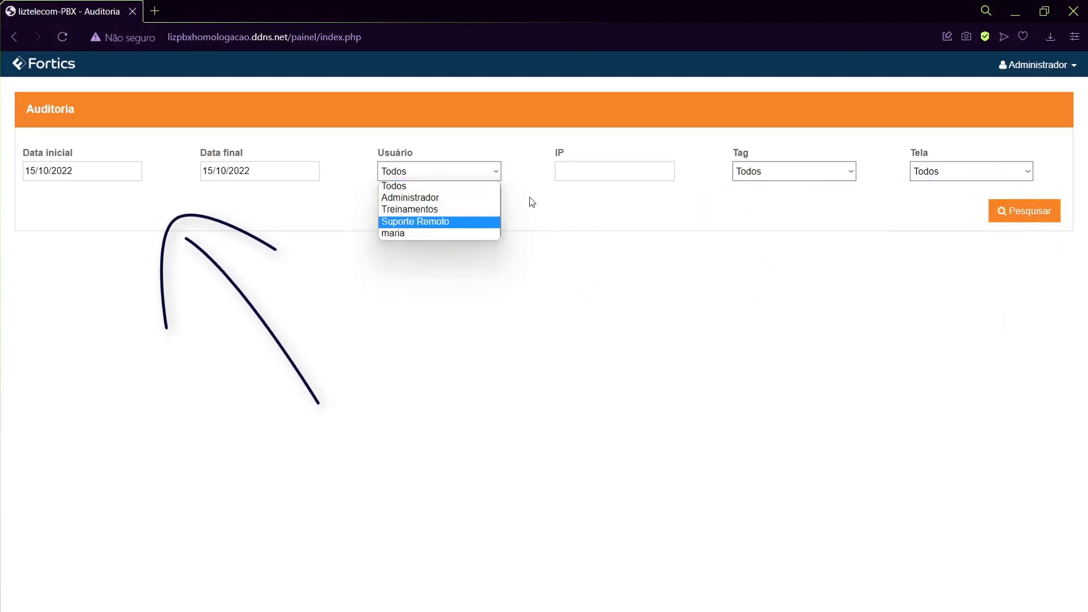
pyautogui.click(760, 195)
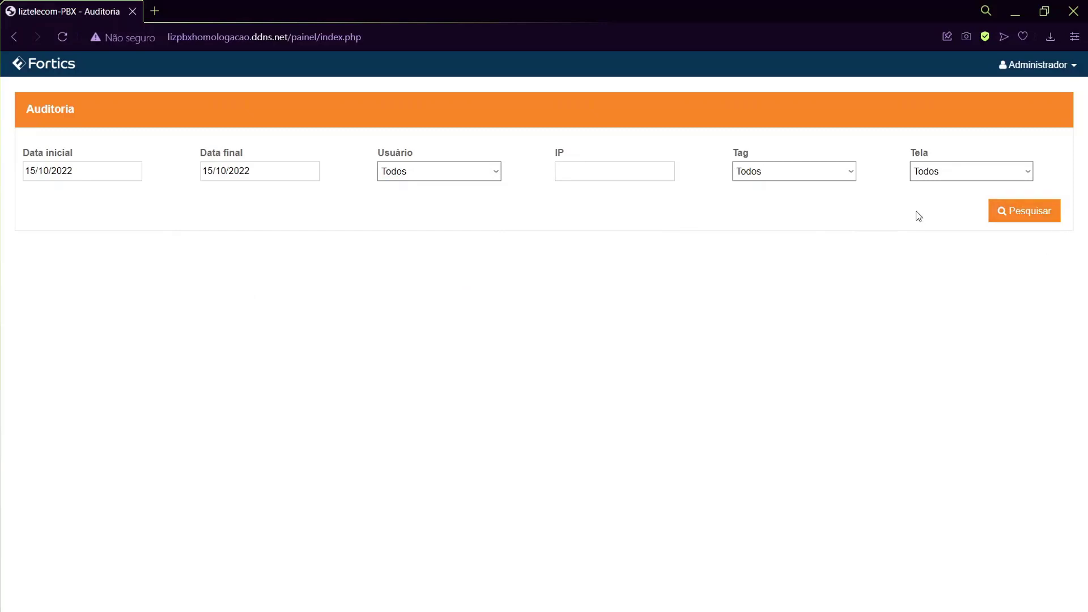
# Open the Desligar/Reiniciar page and review the server actions and the list of services down to VPN suporte.
pyautogui.click(1043, 65)
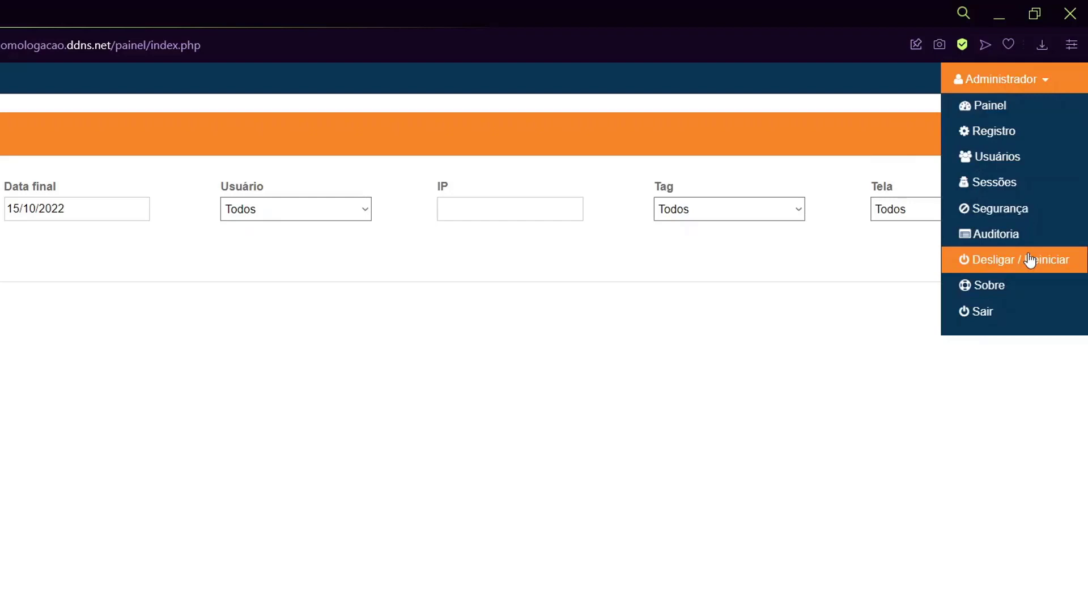
pyautogui.click(1031, 260)
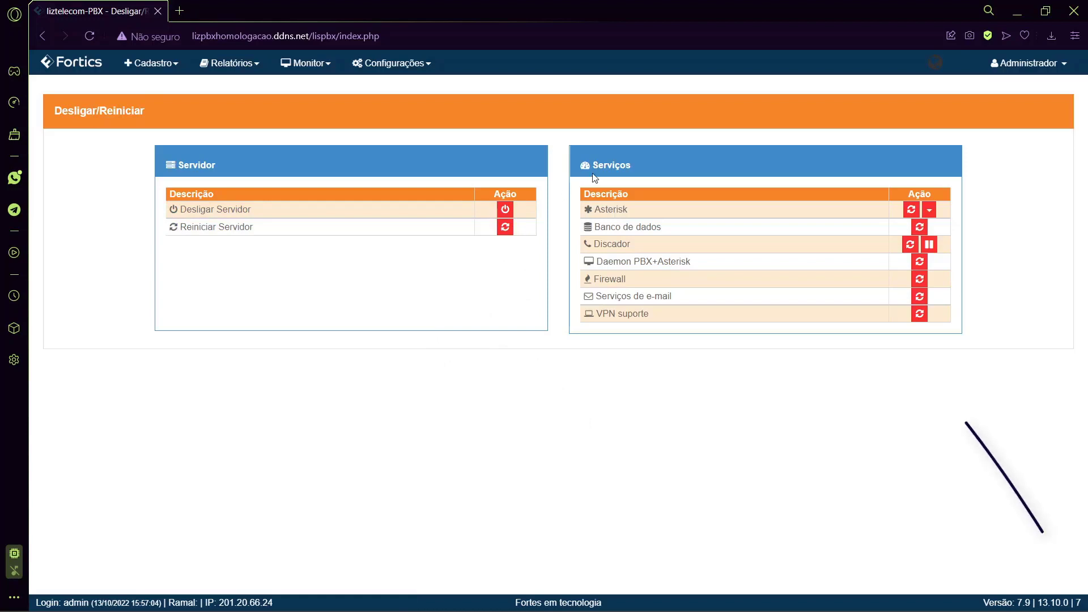
pyautogui.moveTo(636, 177); pyautogui.dragTo(634, 177)
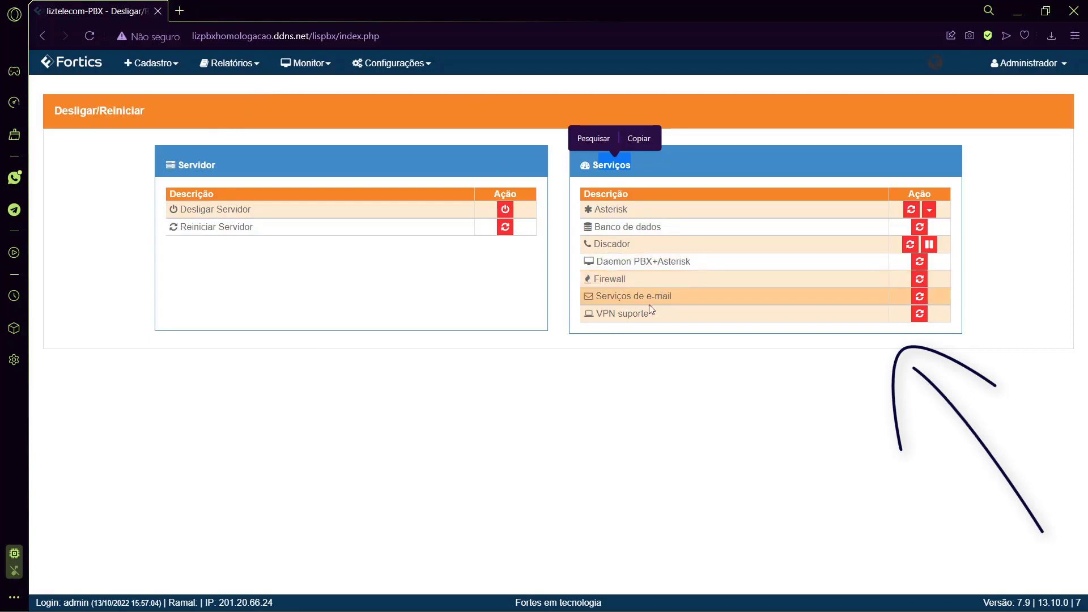
pyautogui.moveTo(610, 315); pyautogui.dragTo(650, 316)
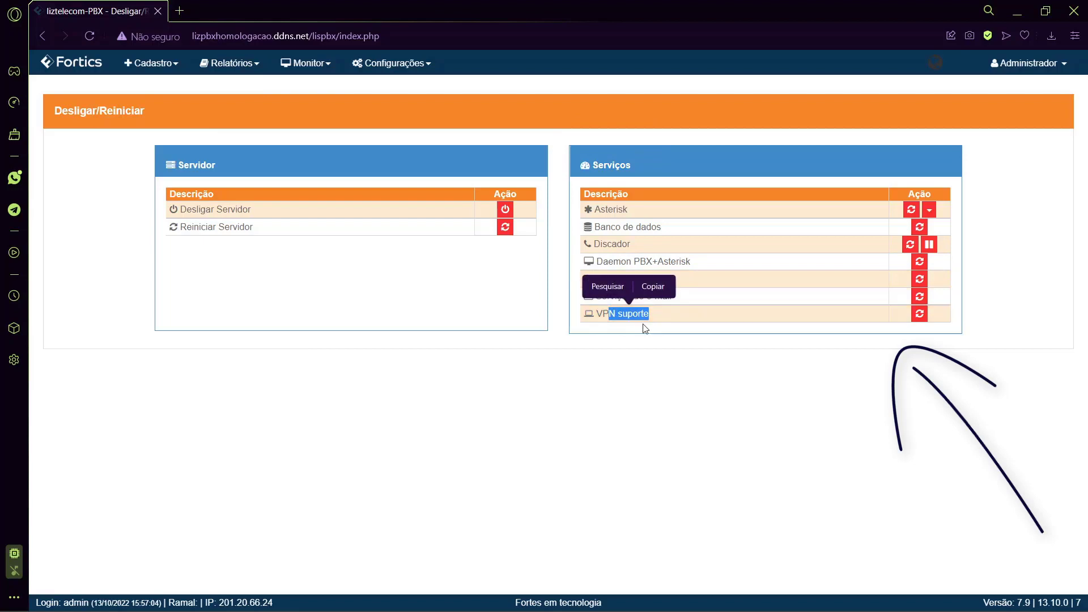
pyautogui.click(599, 325)
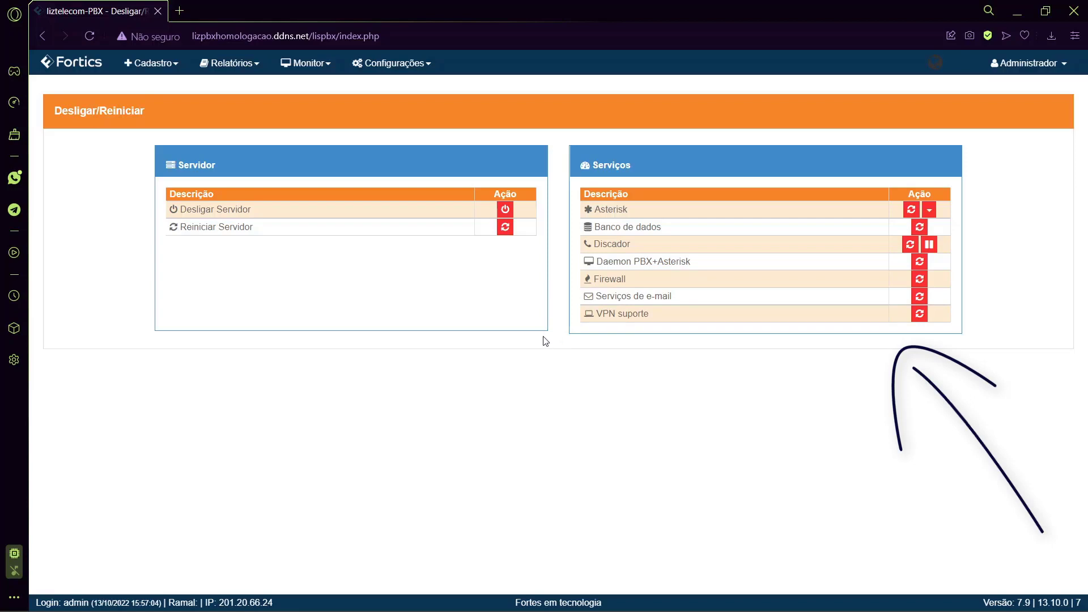
# Open the Sobre page to view the vendor's contact information, and check where the Sair option is without logging out.
pyautogui.click(1028, 67)
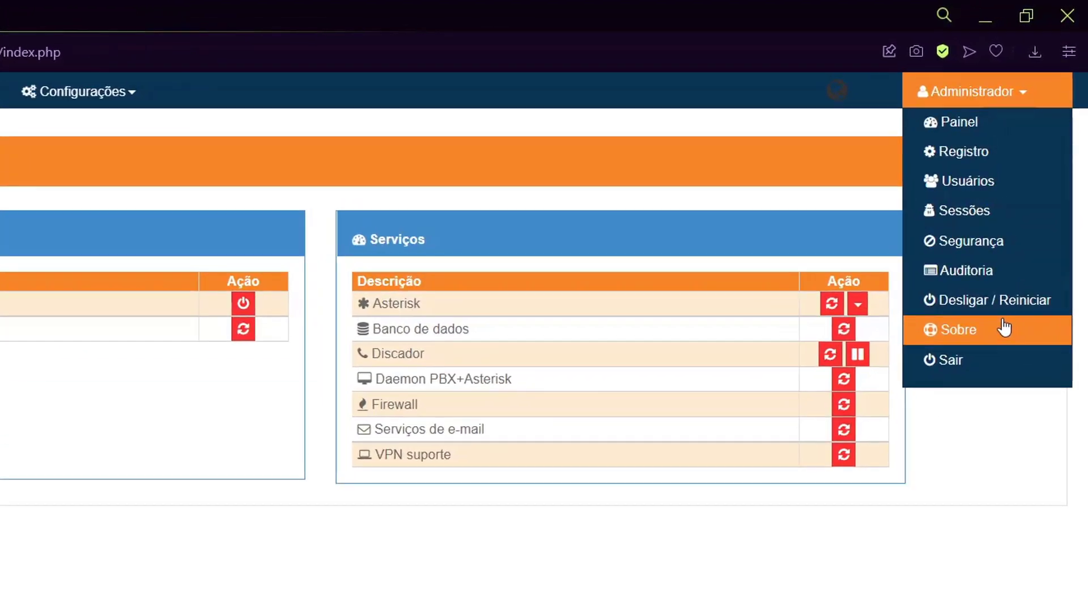
pyautogui.click(966, 339)
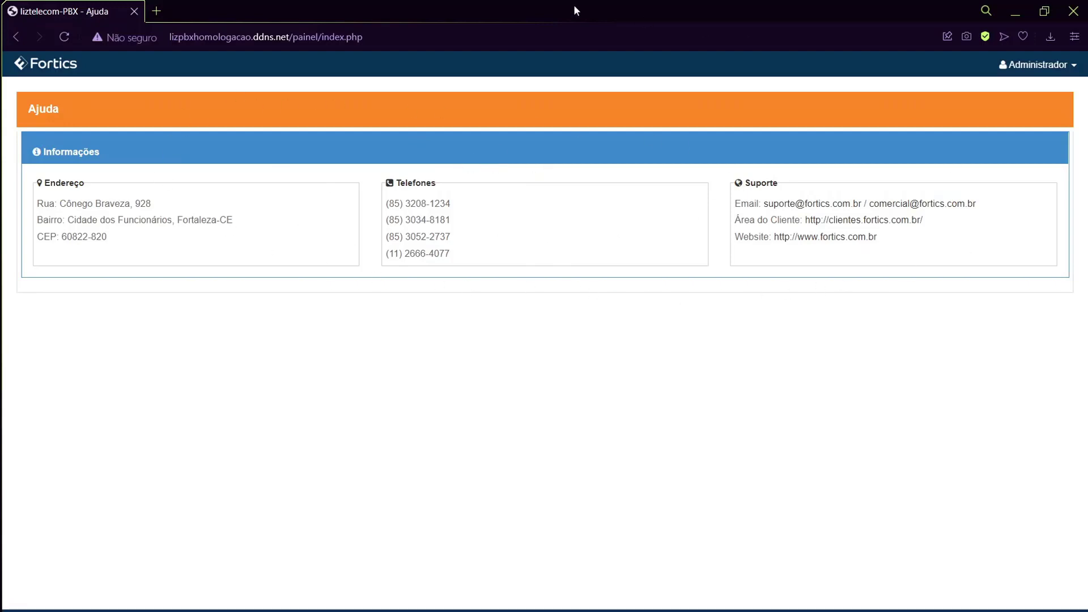
pyautogui.click(1003, 71)
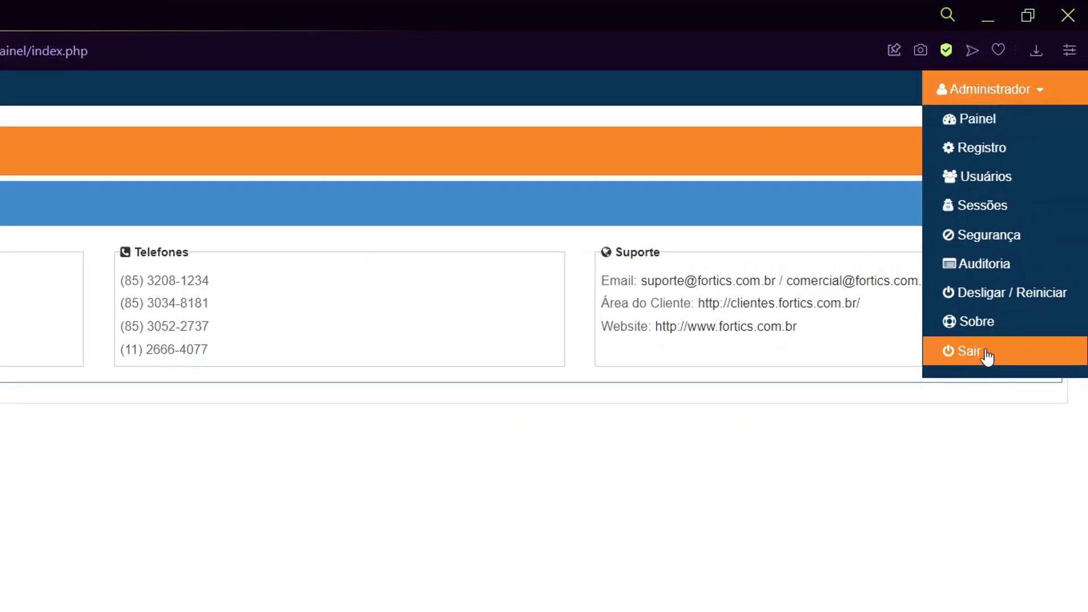
pyautogui.click(581, 161)
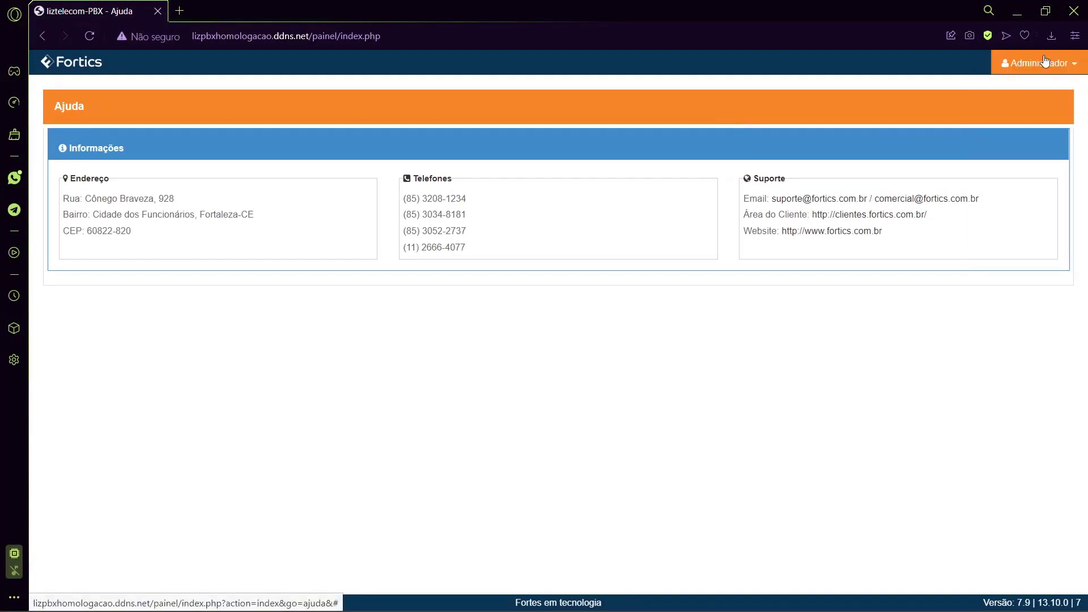